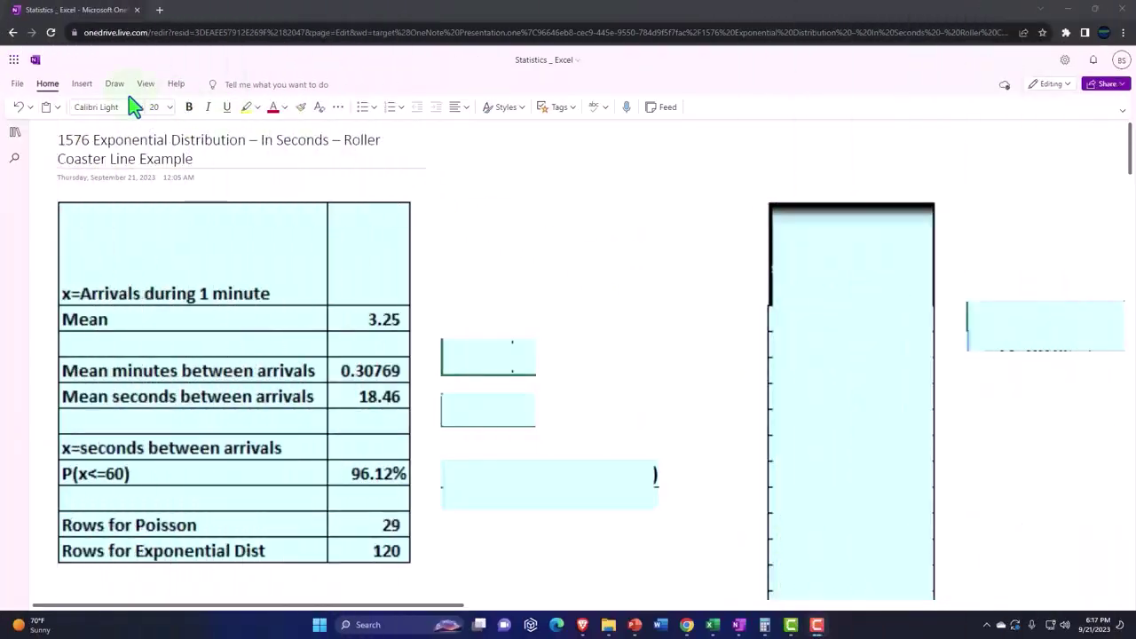
Open the Presentation Transcript section in the immersive reader and translate the whole document into Spanish (Mexico)
click(15, 134)
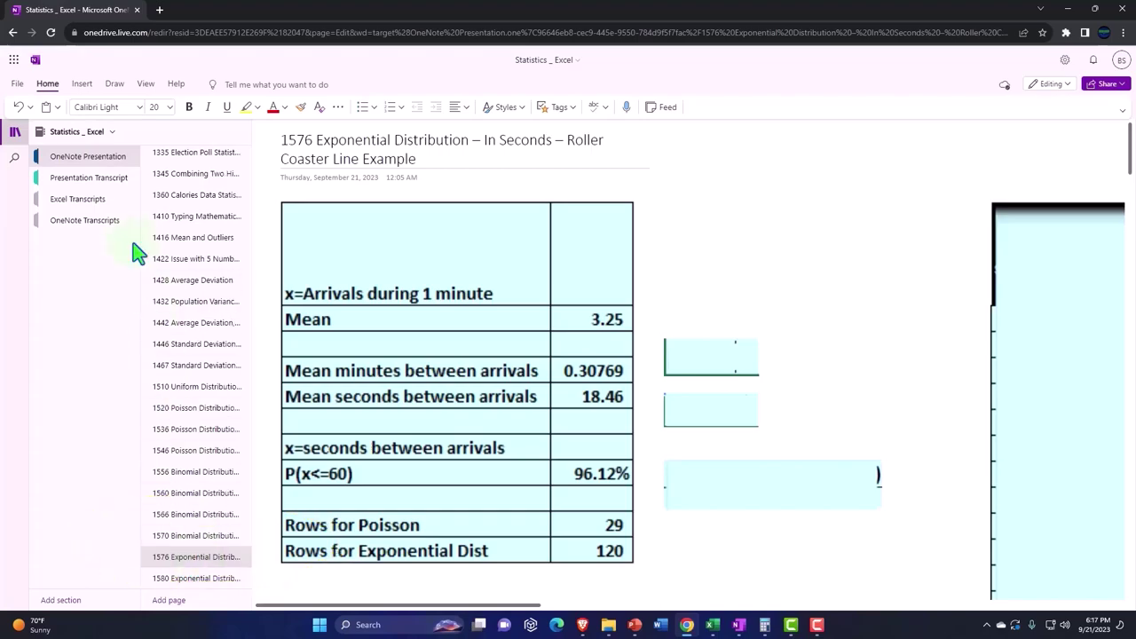
click(98, 180)
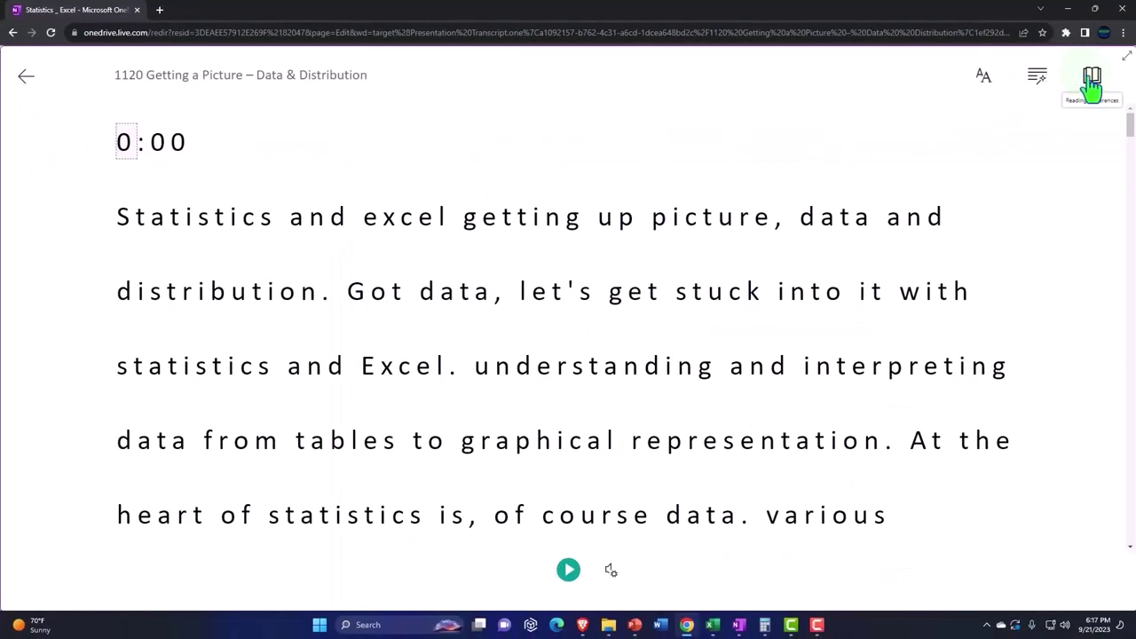
click(1093, 78)
click(1092, 314)
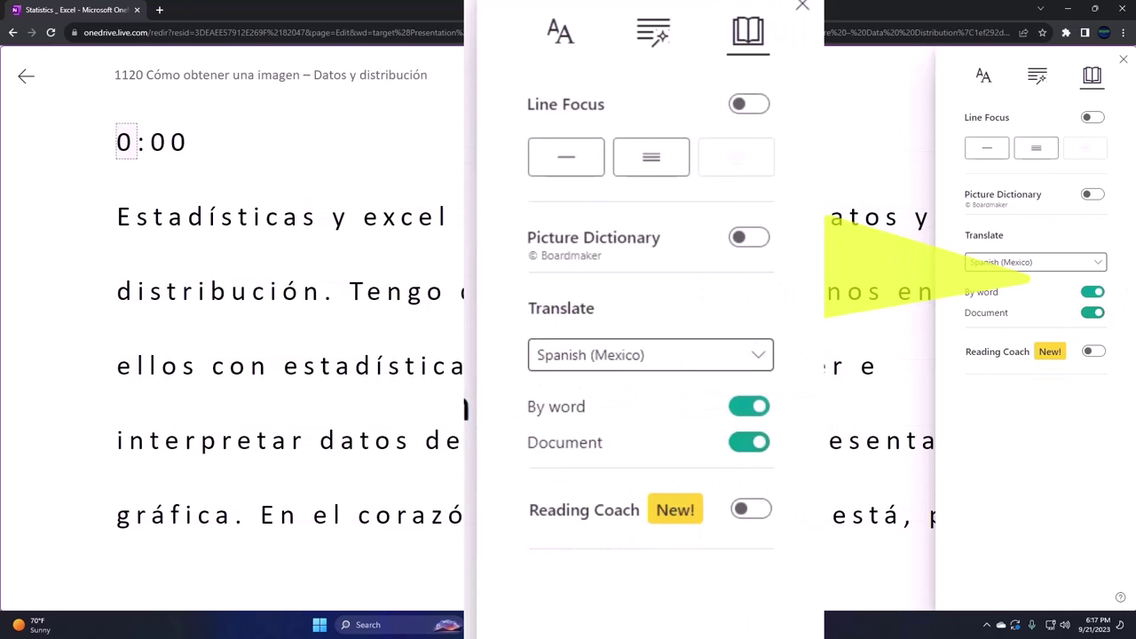
scroll(725, 482, down, 10)
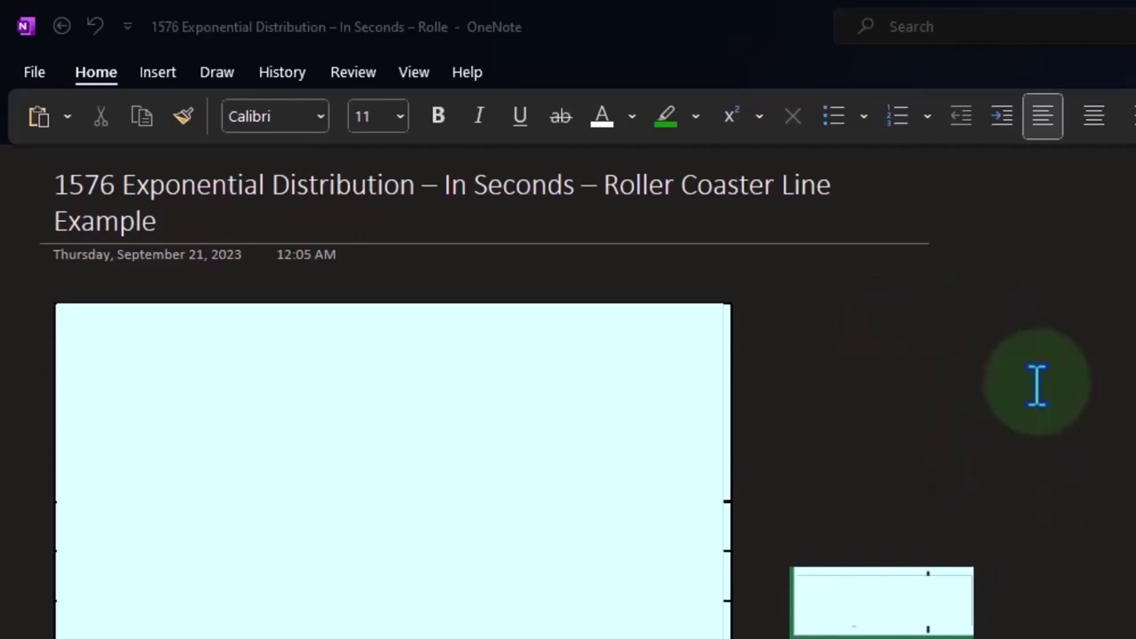
Shrink the cover over the parameters table to expose the "x=Arrivals during 1 minute" heading and the Mean row
click(420, 439)
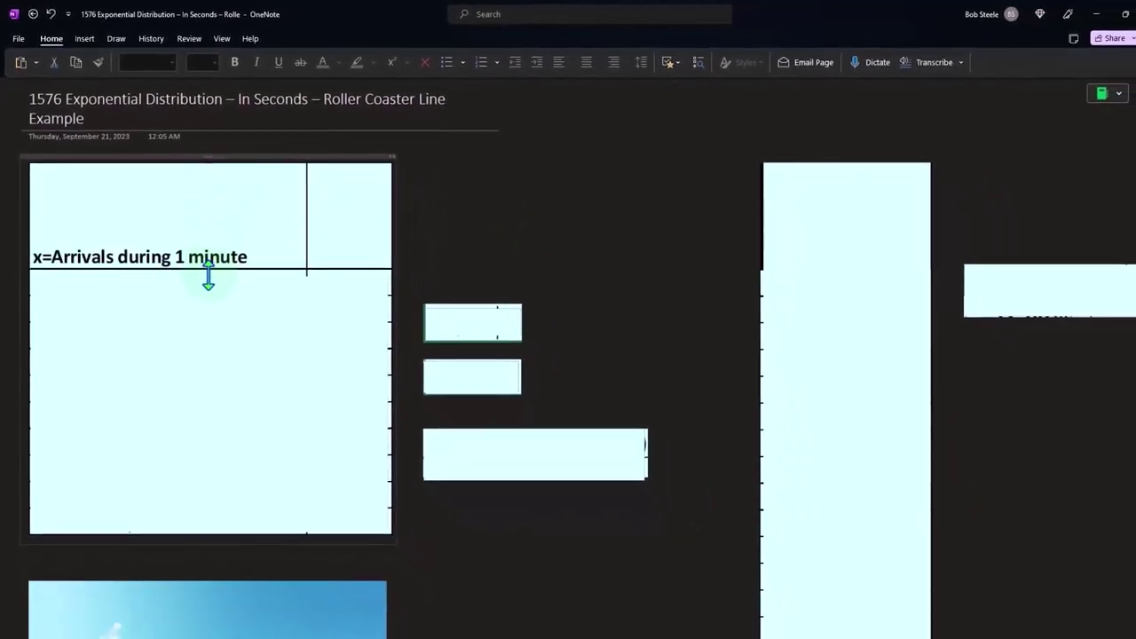
click(208, 277)
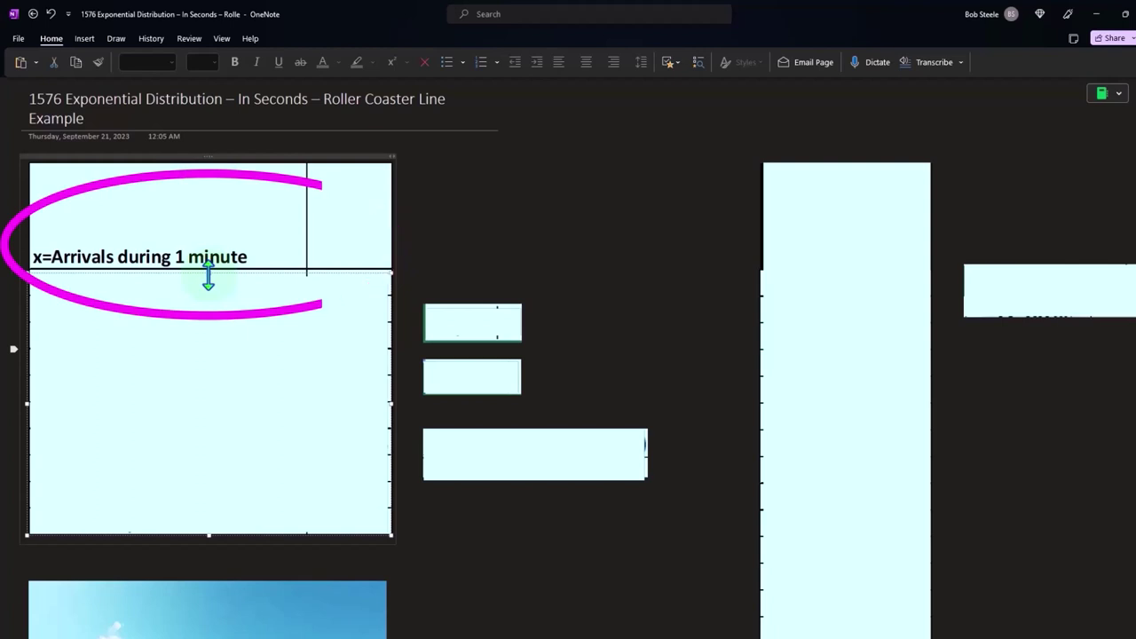
scroll(239, 402, down, 3)
scroll(240, 404, up, 1)
scroll(239, 408, up, 3)
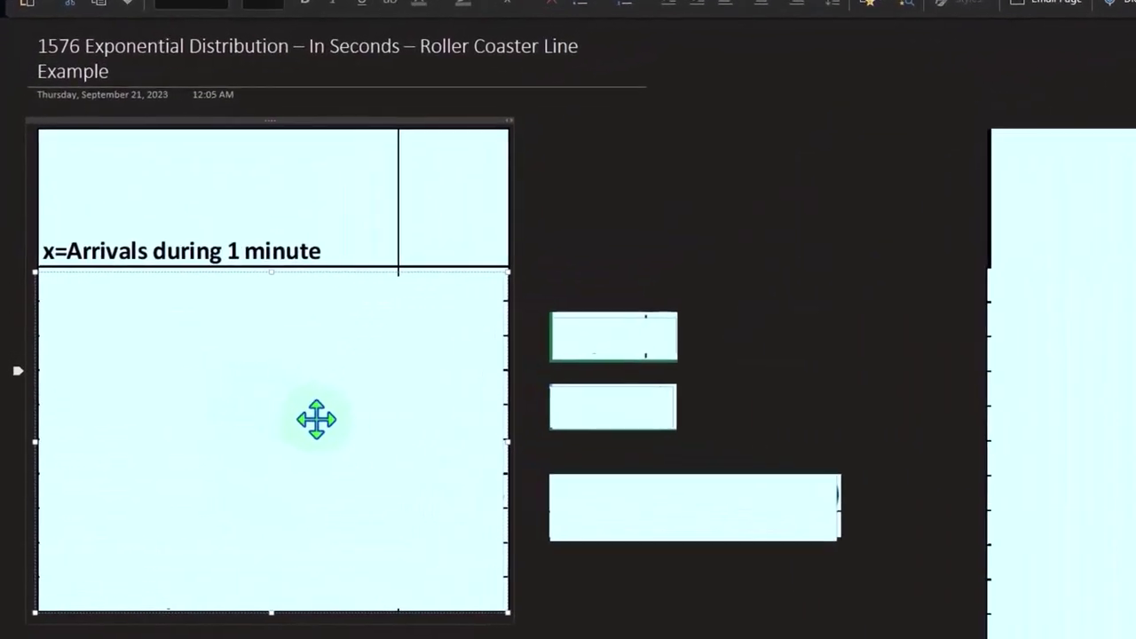
drag(289, 272, 281, 307)
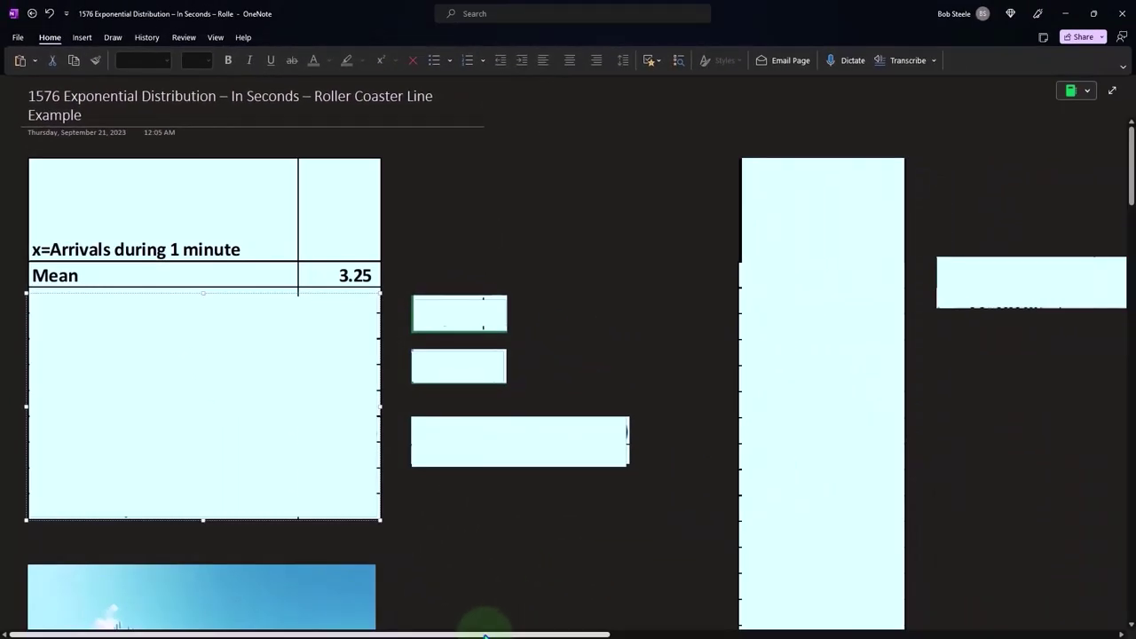
Shrink the cover over the Poisson table to expose the x column and the "P(x) Poisson Function" header
drag(485, 636, 509, 635)
click(709, 479)
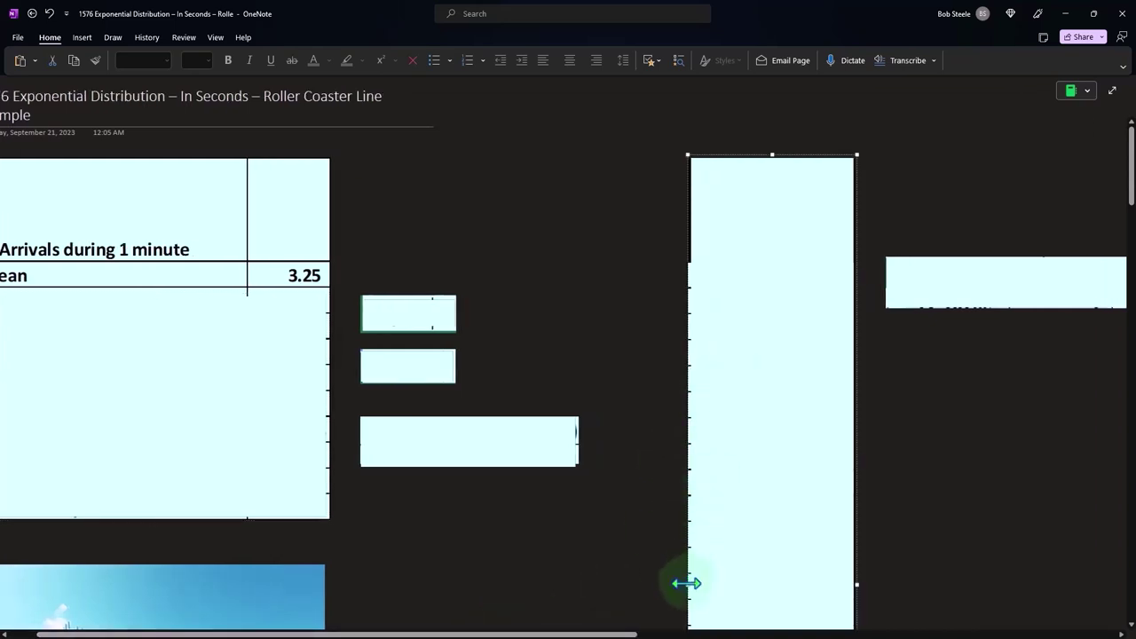
drag(687, 583, 770, 579)
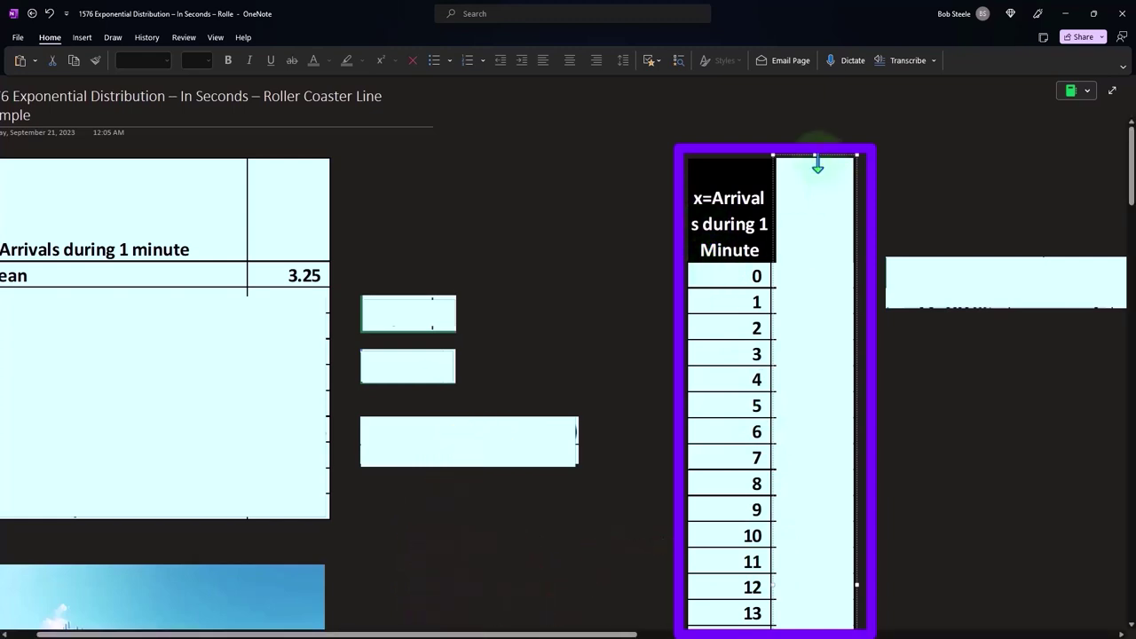
drag(813, 165, 818, 271)
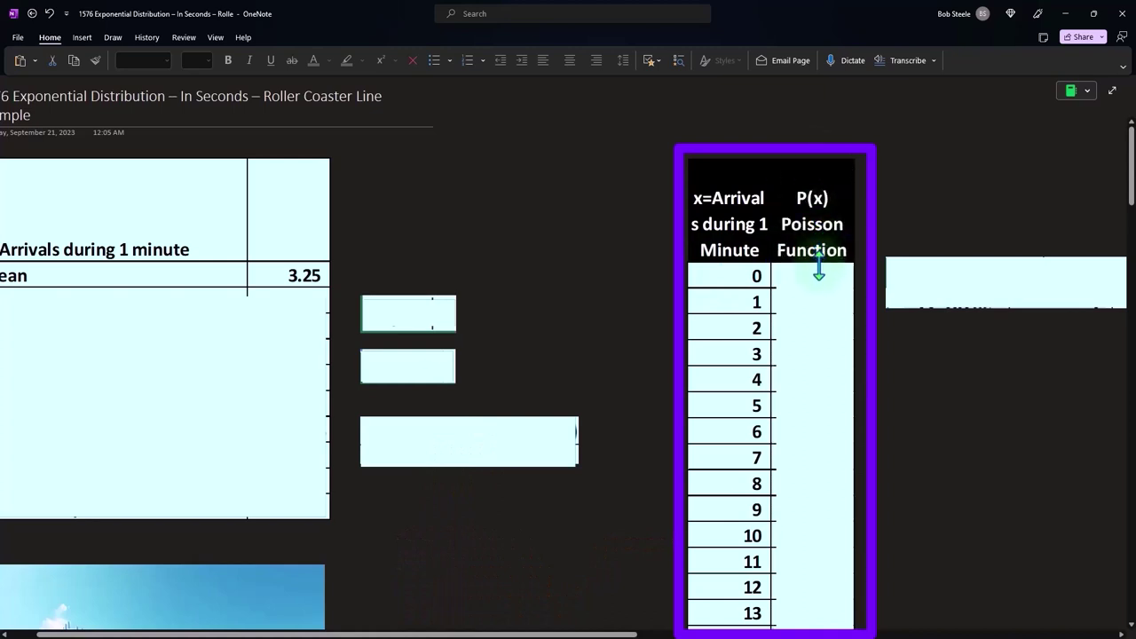
Delete the cover over the POISSON.DIST formula and uncover the Poisson probabilities for 0 to 2 arrivals
click(936, 272)
key(Delete)
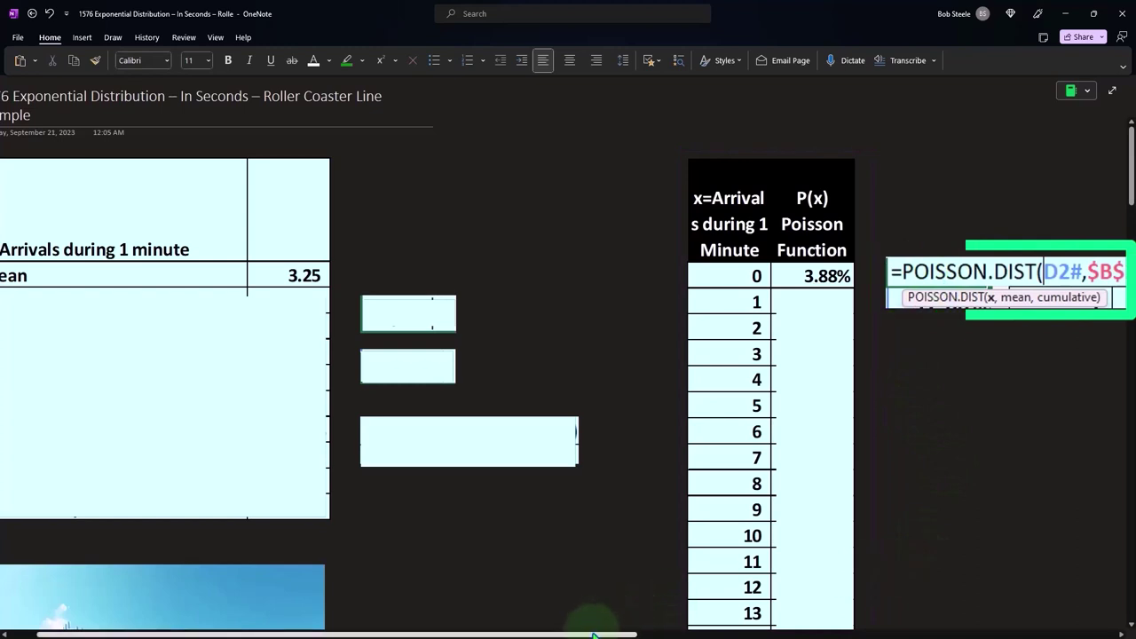
drag(595, 633, 692, 633)
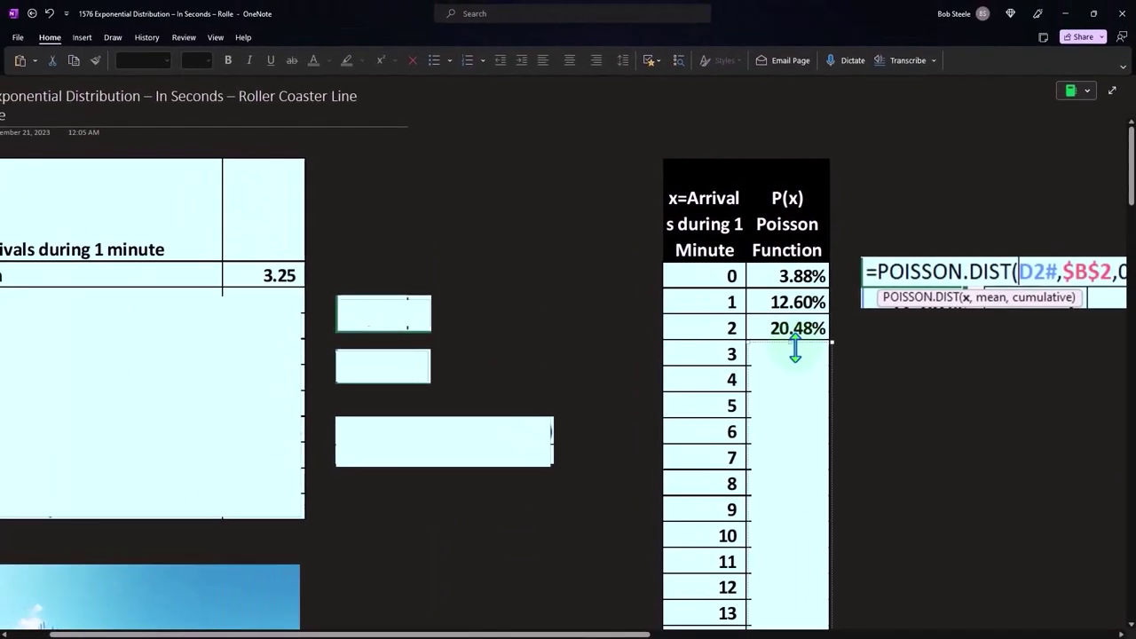
Switch to the calculator, clear it, add 3.88 + 12.6 + 20.48, and return to the notebook page
drag(1135, 249, 819, 356)
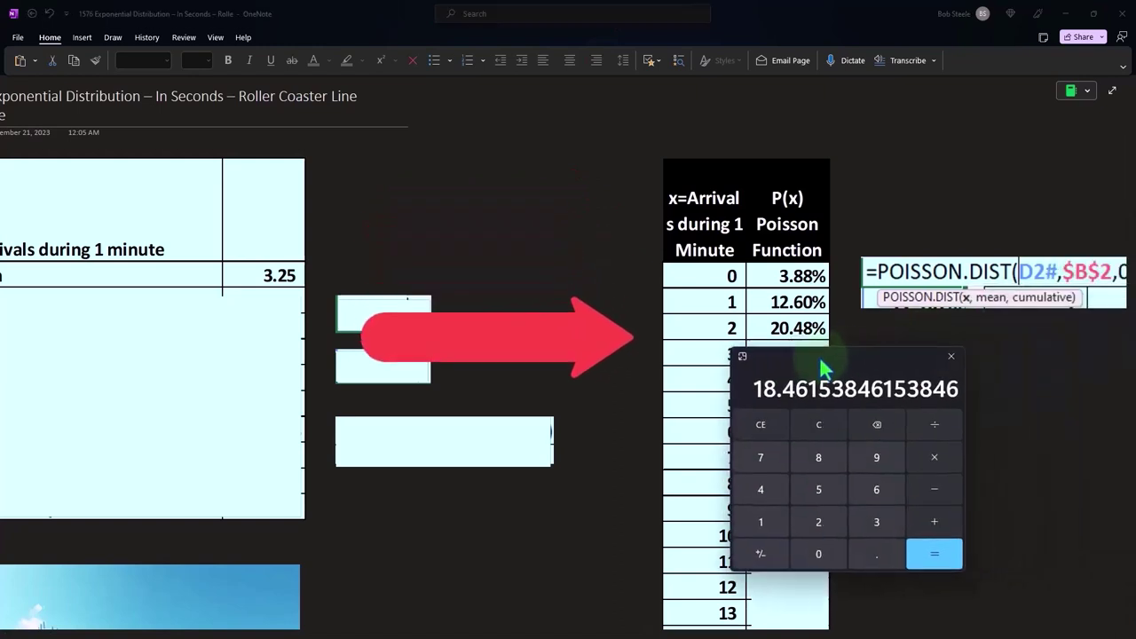
click(811, 426)
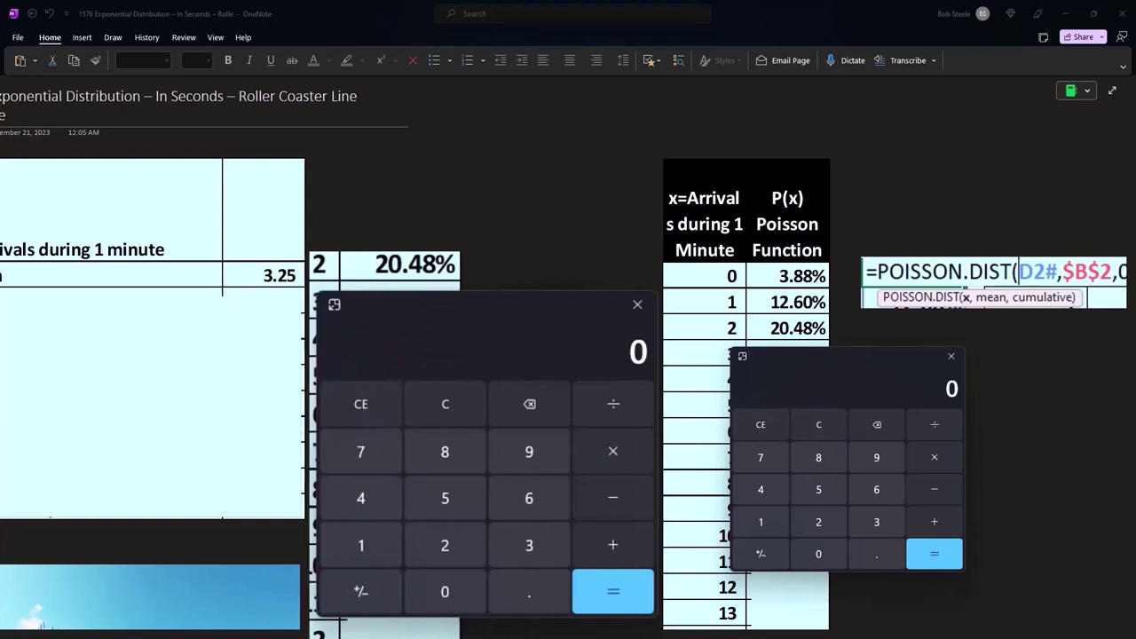
text(3.88+12.6=)
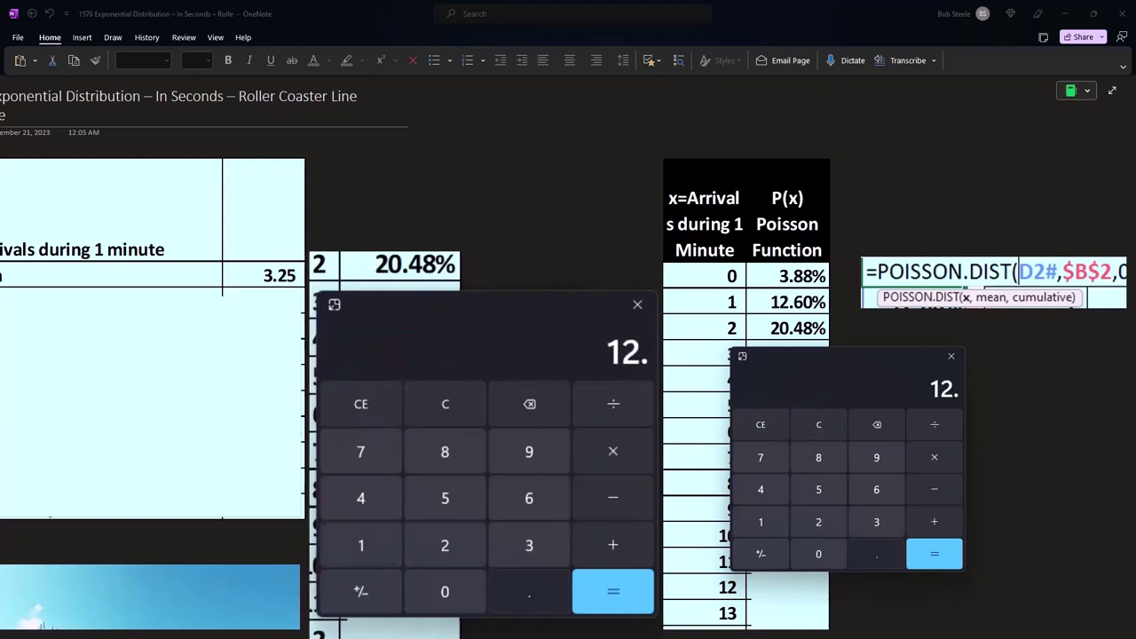
text(+20.48=)
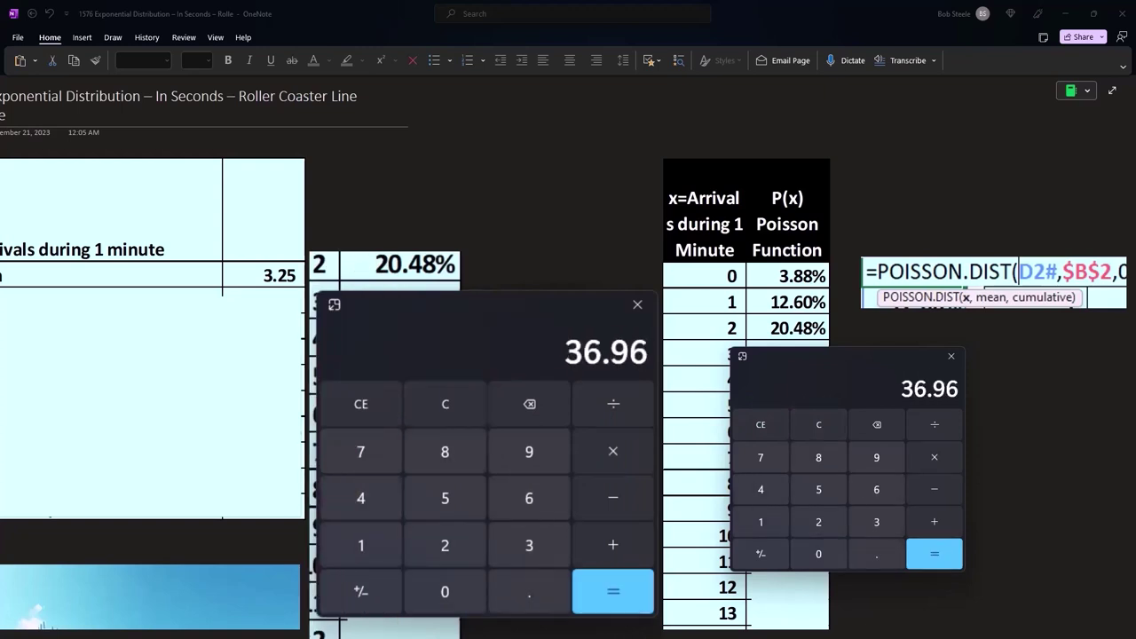
click(417, 333)
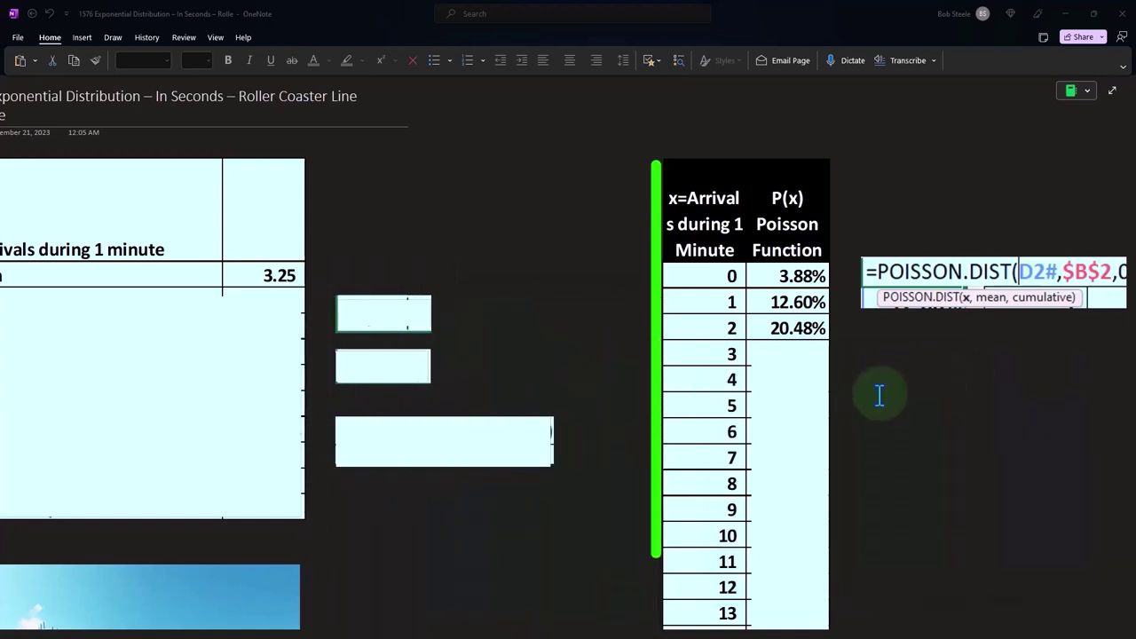
Delete the remaining cover over the P(x) column of the Poisson table
click(787, 430)
key(Delete)
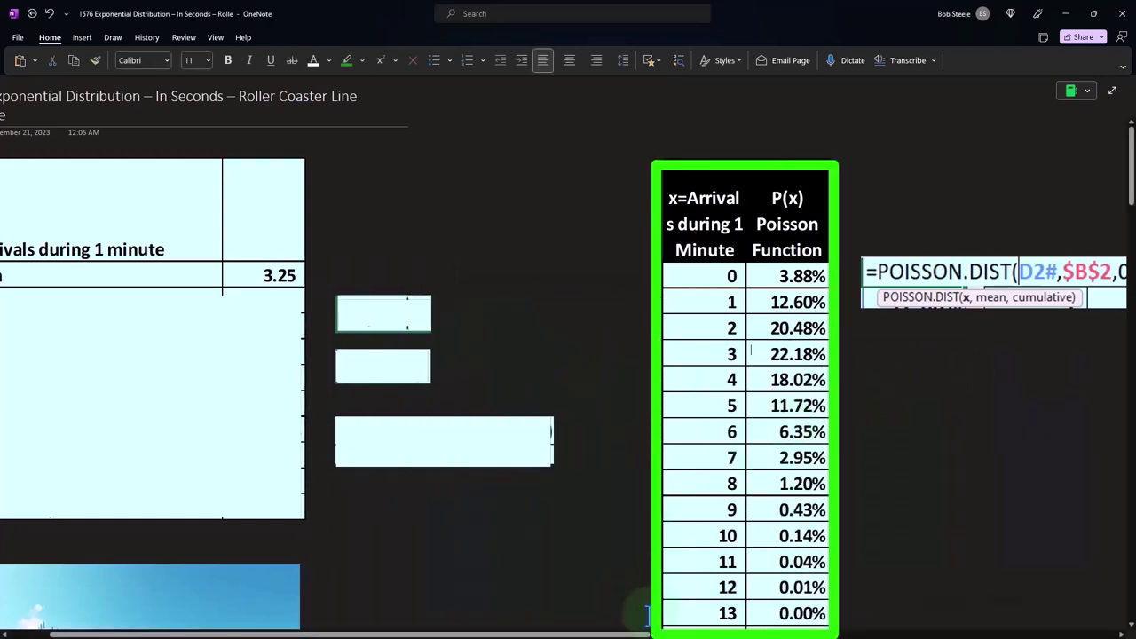
click(630, 621)
Examine the full Poisson probability table and the shape of the P(x) Poisson Function column chart
scroll(837, 616, right, 5)
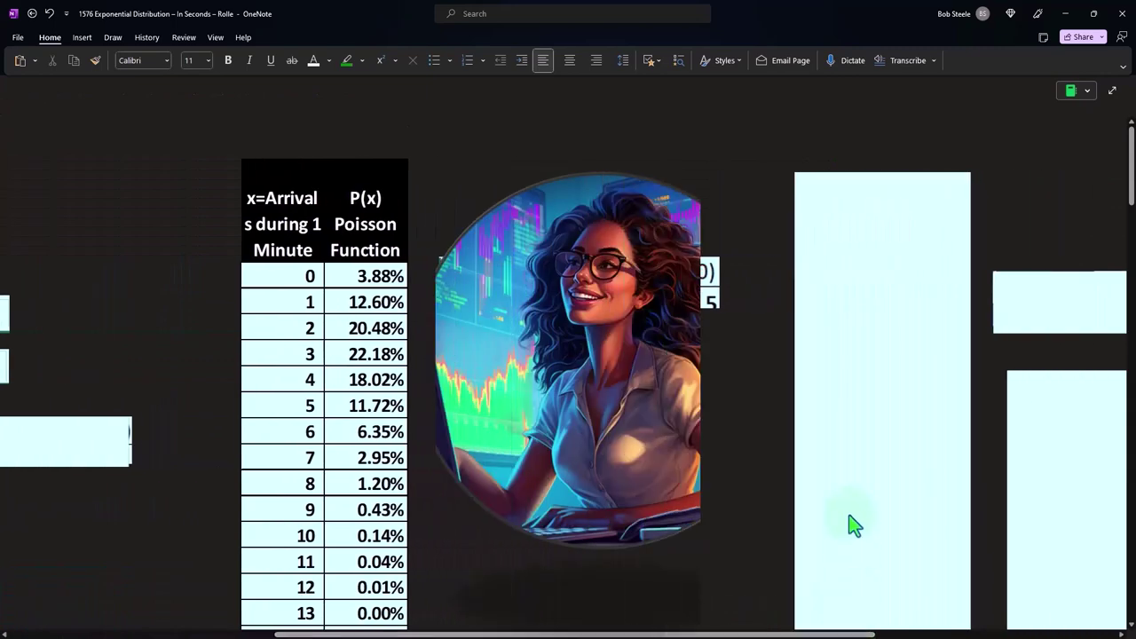
scroll(852, 513, down, 3)
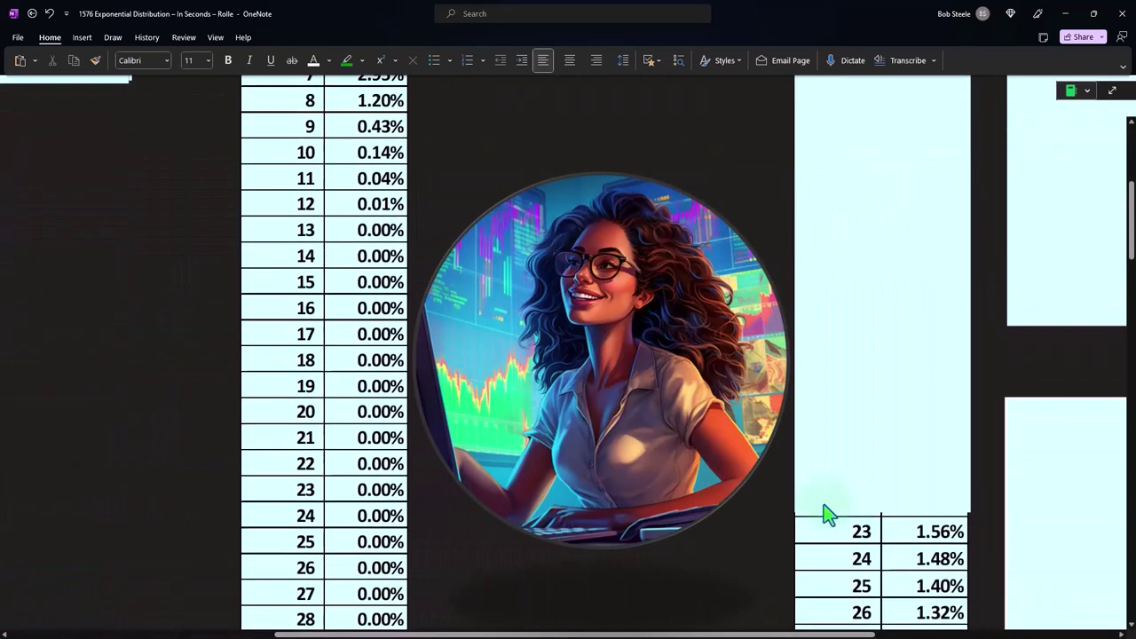
scroll(823, 514, up, 4)
scroll(823, 514, right, 3)
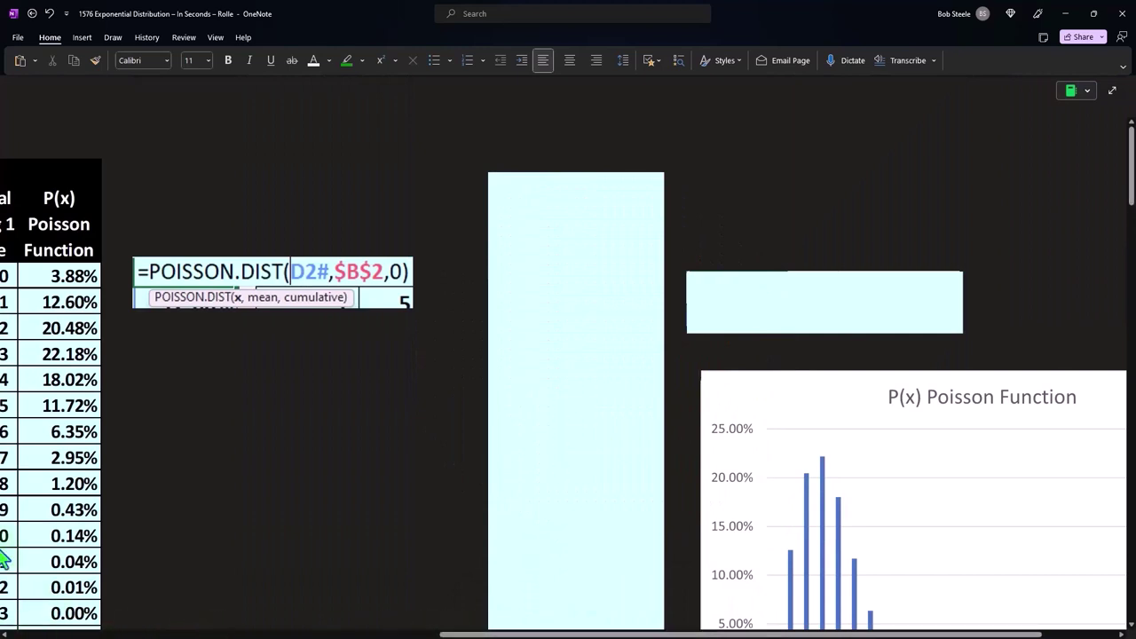
scroll(680, 626, right, 2)
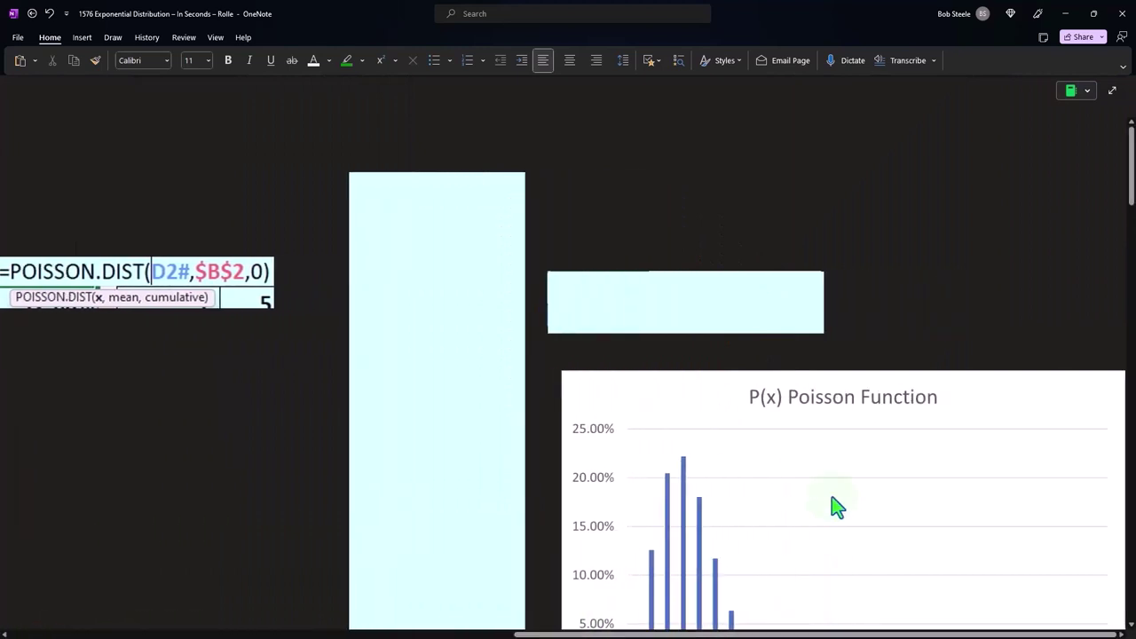
scroll(837, 507, down, 2)
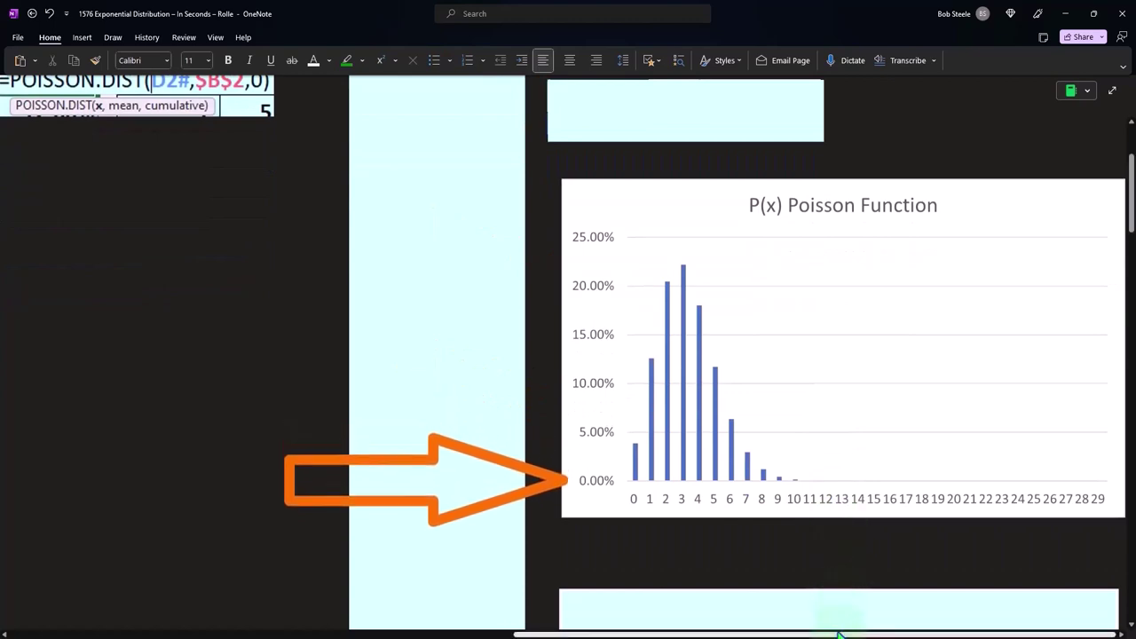
scroll(839, 634, left, 10)
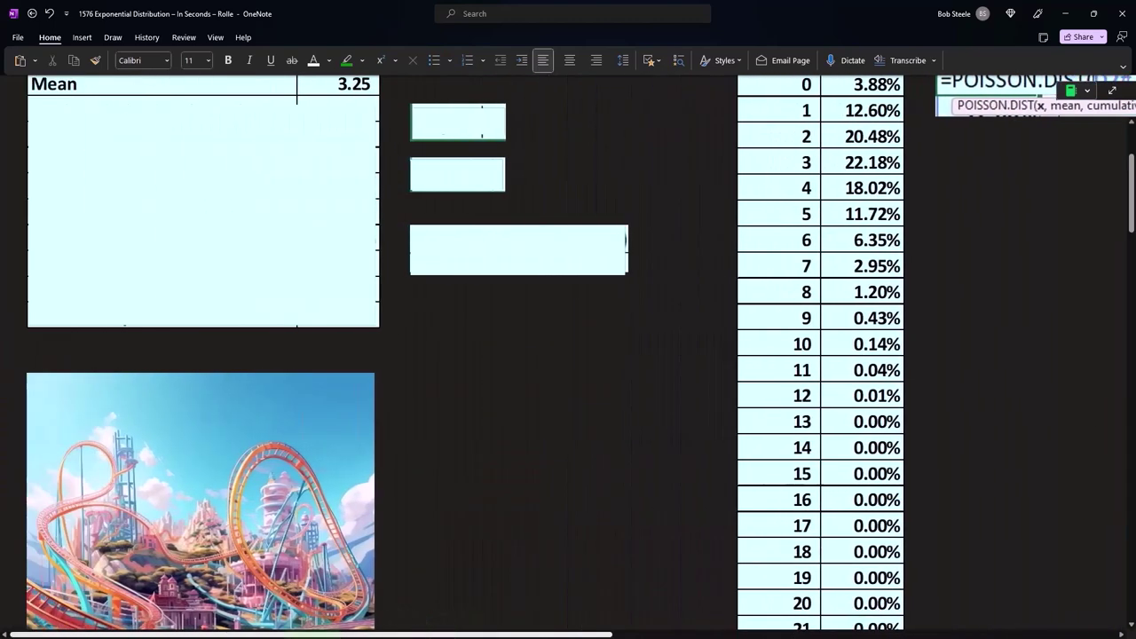
Uncover the "Mean minutes between arrivals" row and divide 1 by 3.25 in the calculator
scroll(218, 498, up, 2)
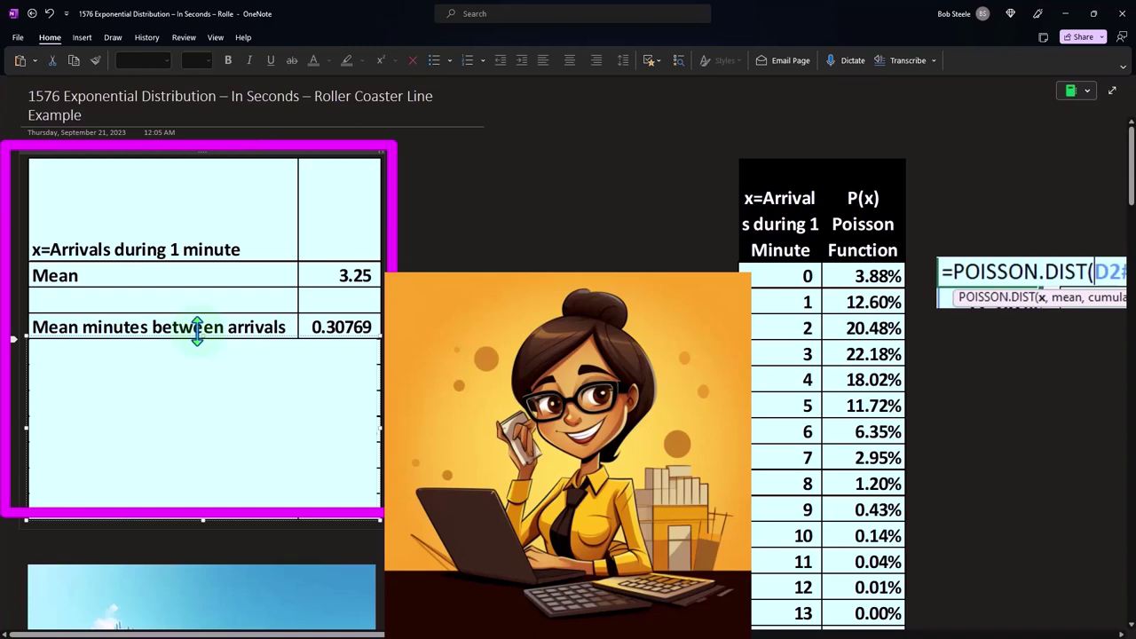
key(XF86Calculator)
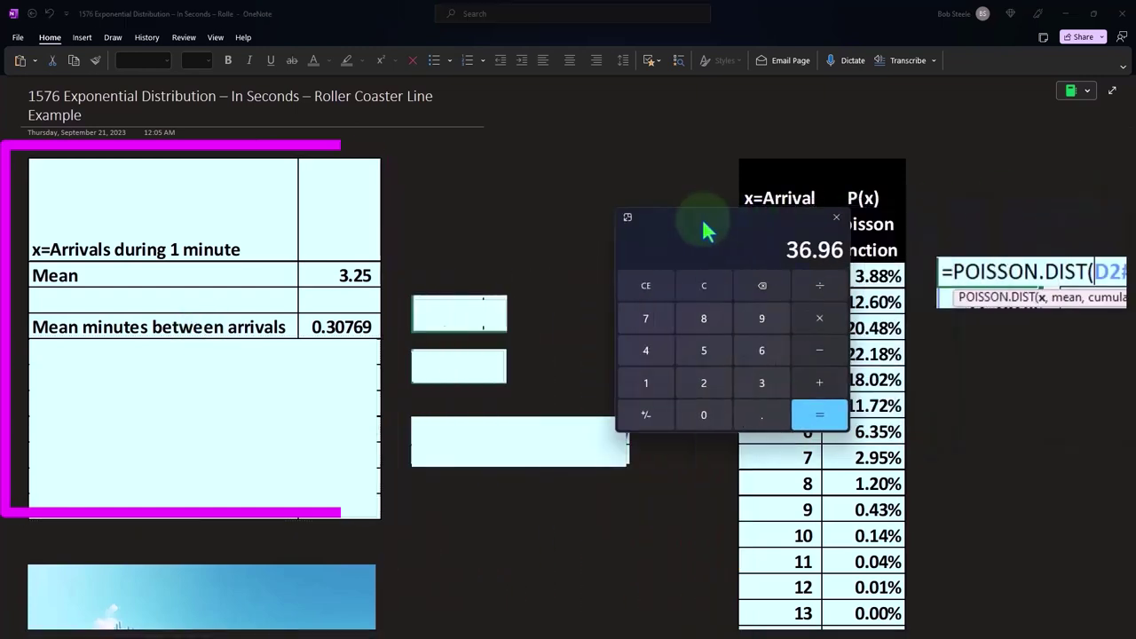
drag(676, 224, 492, 221)
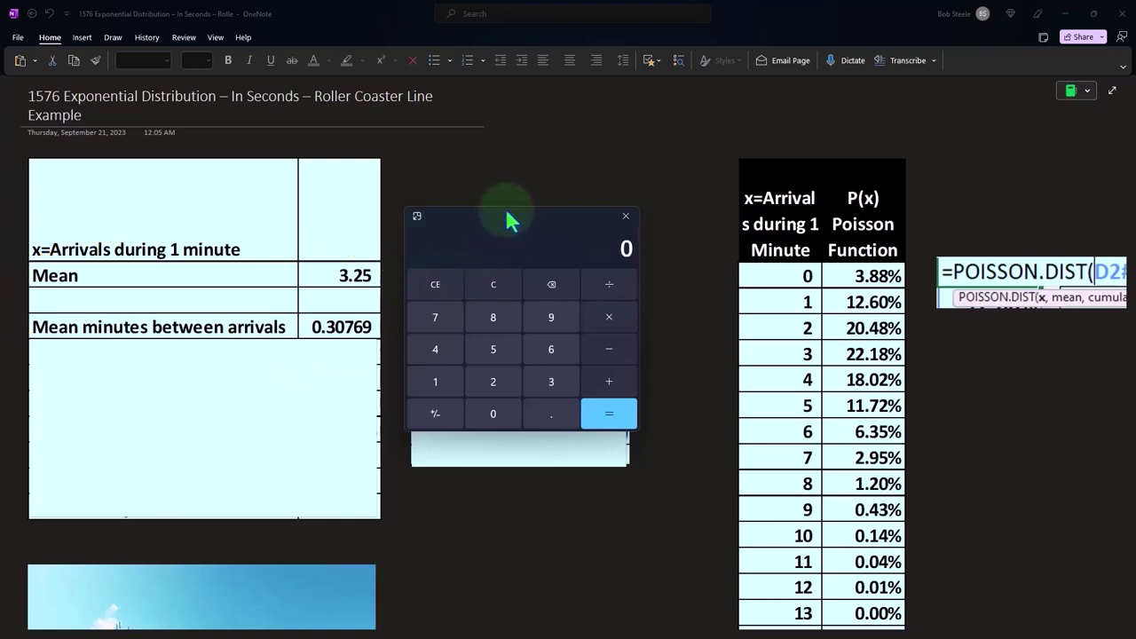
text(3.25)
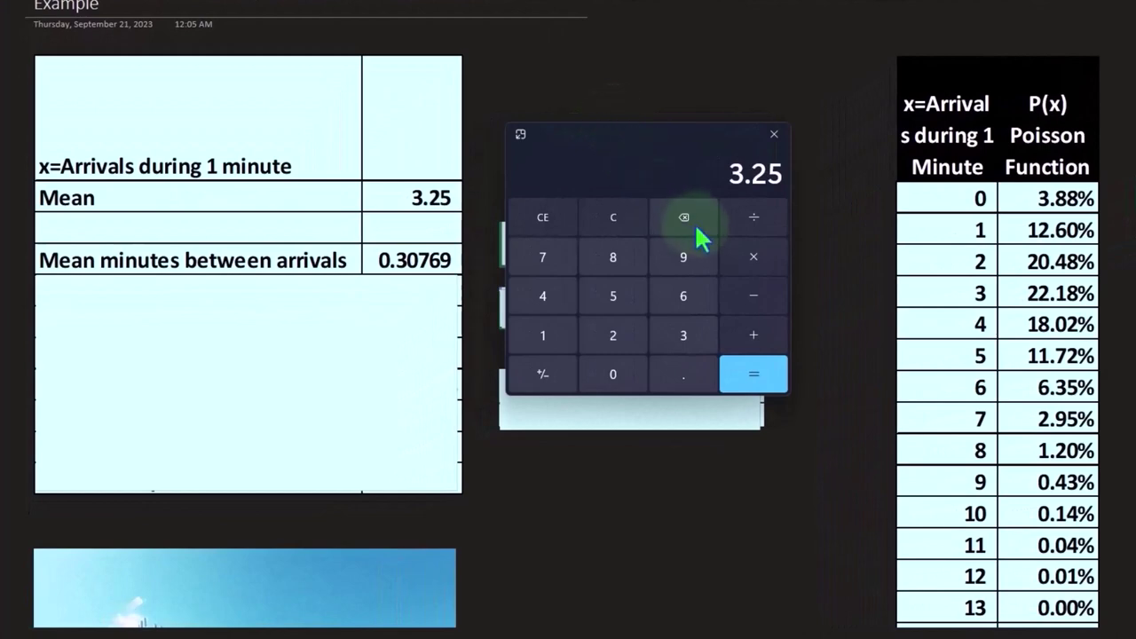
click(611, 221)
text(1)
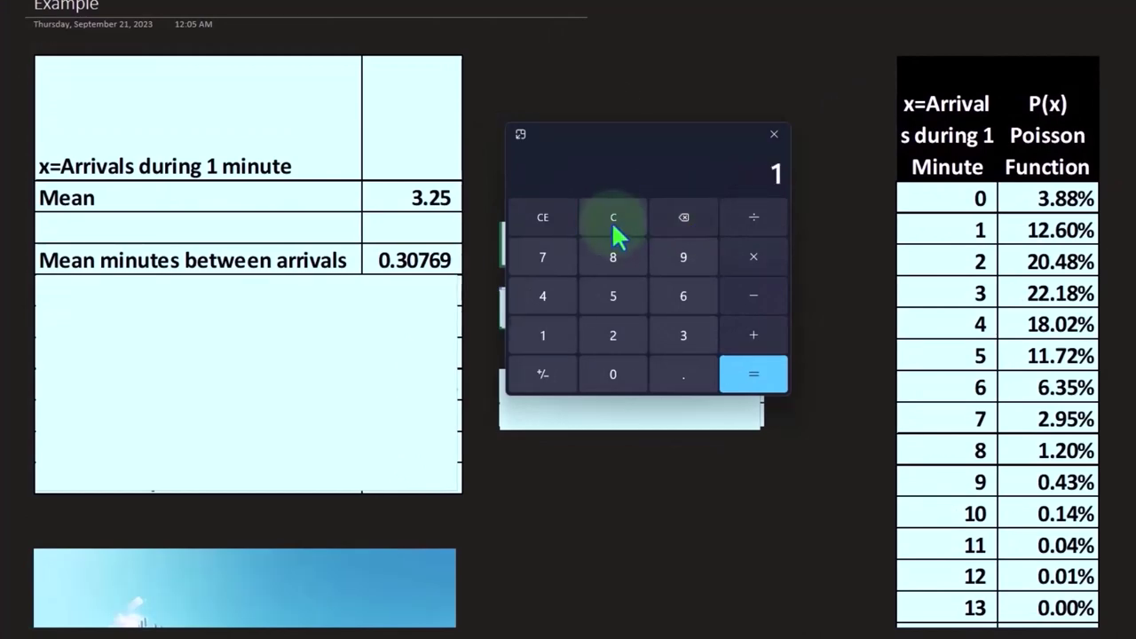
text(/3.25)
key(Return)
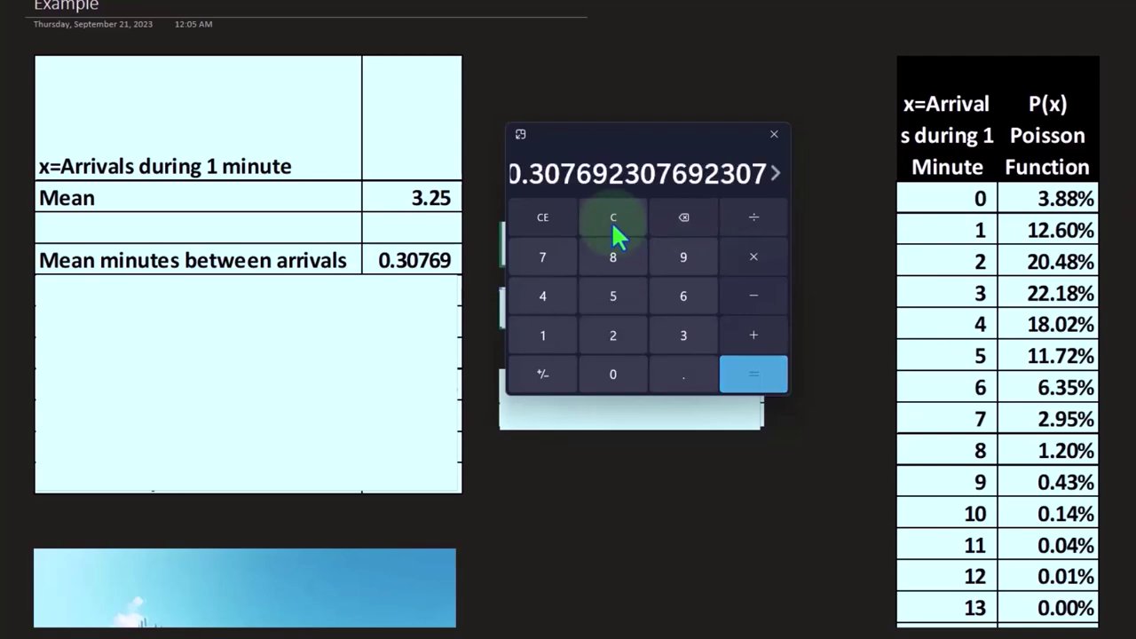